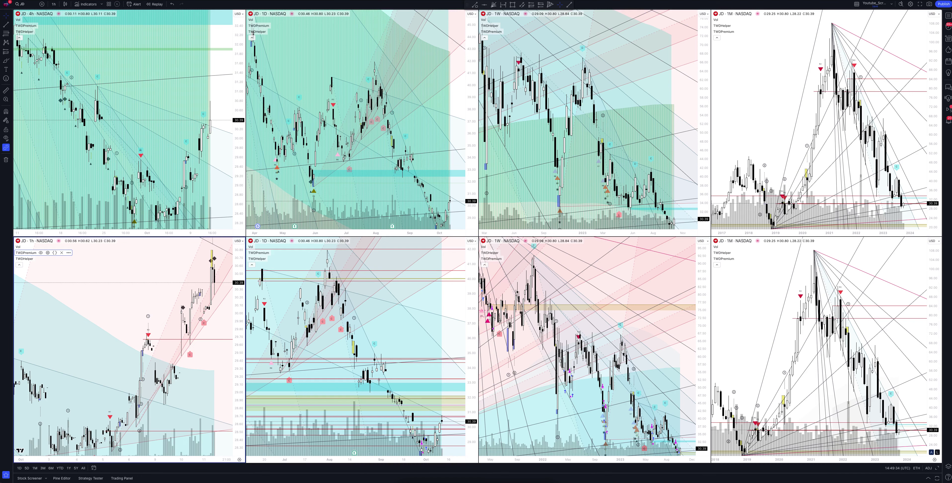
pyautogui.click(938, 468)
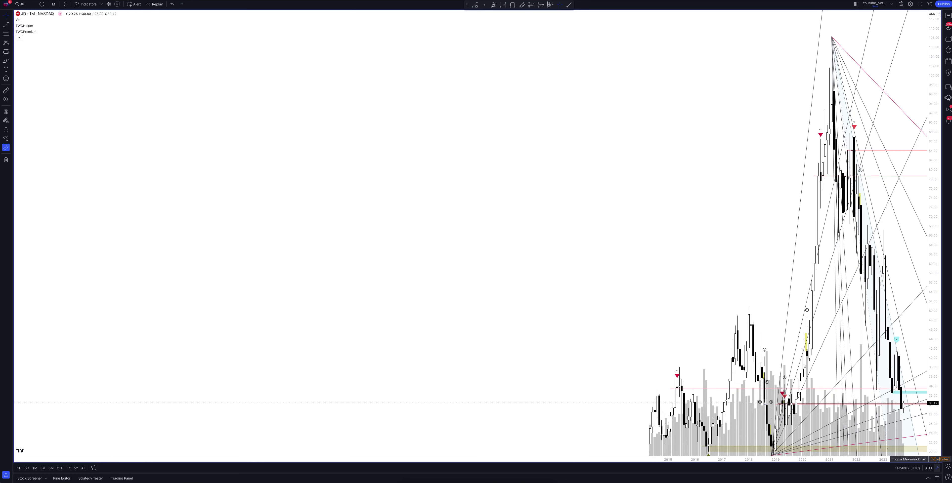
pyautogui.click(937, 468)
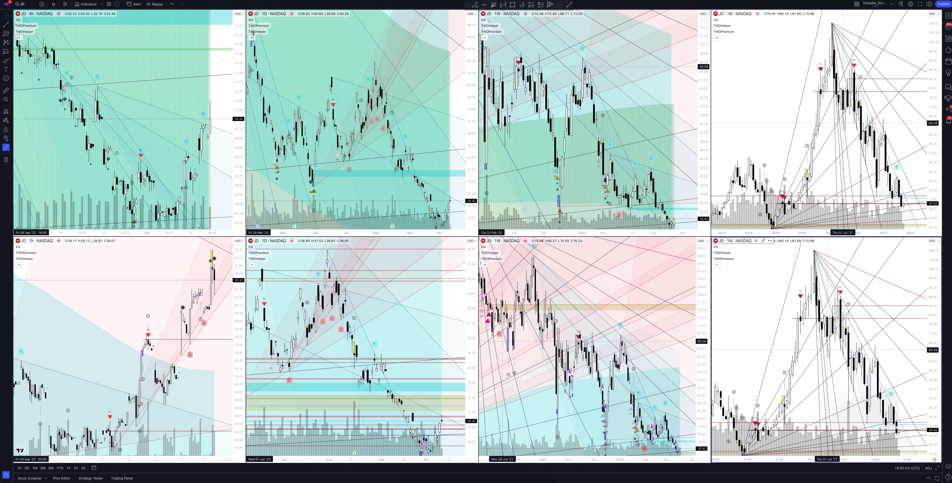
pyautogui.click(937, 468)
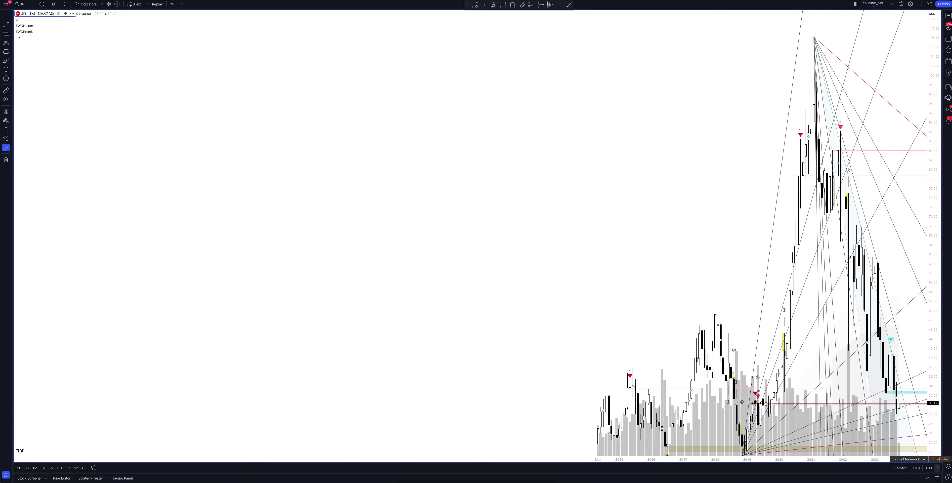
pyautogui.click(937, 459)
pyautogui.click(813, 148)
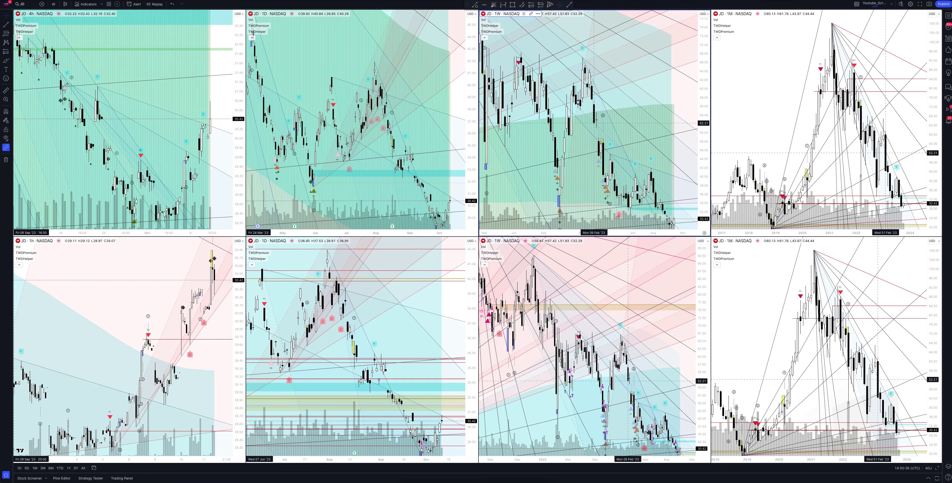
pyautogui.hotkey('alt', 'Return')
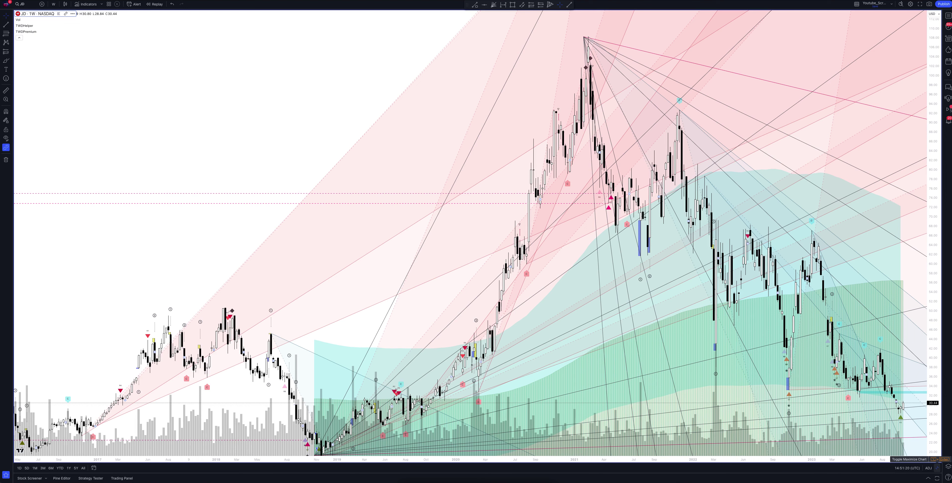
pyautogui.click(938, 459)
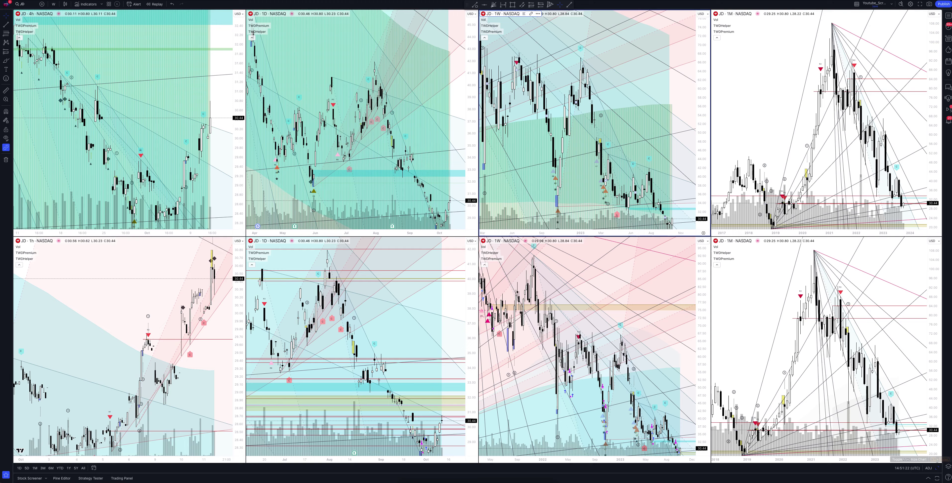
pyautogui.click(938, 459)
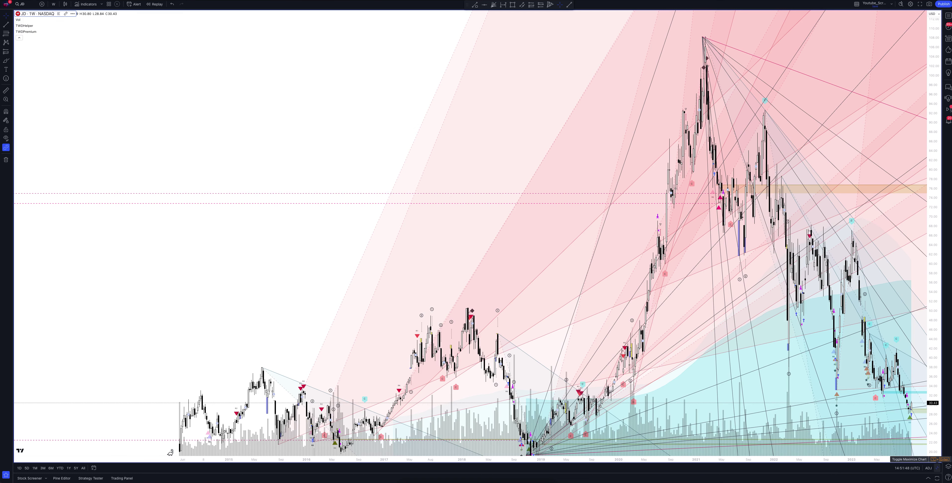
# - Enlarge the upper daily JD chart, then fill the window with the lower daily JD chart instead
pyautogui.click(937, 468)
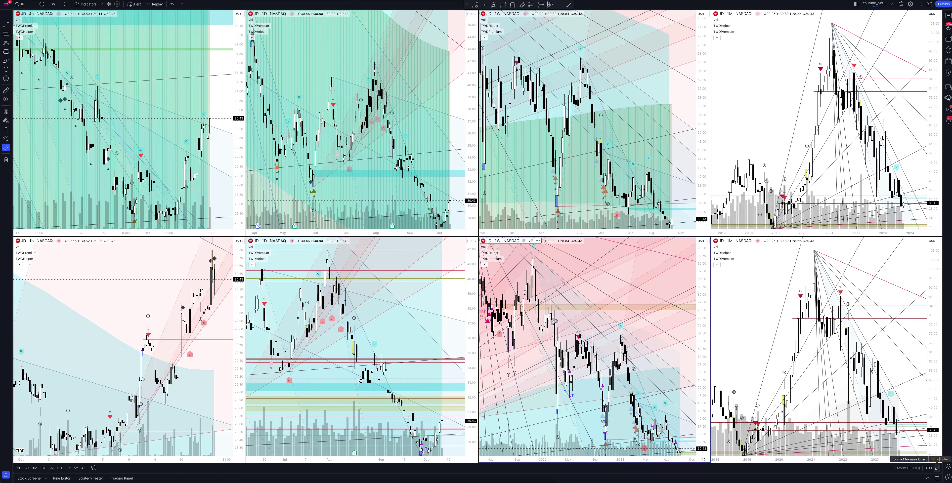
pyautogui.click(938, 468)
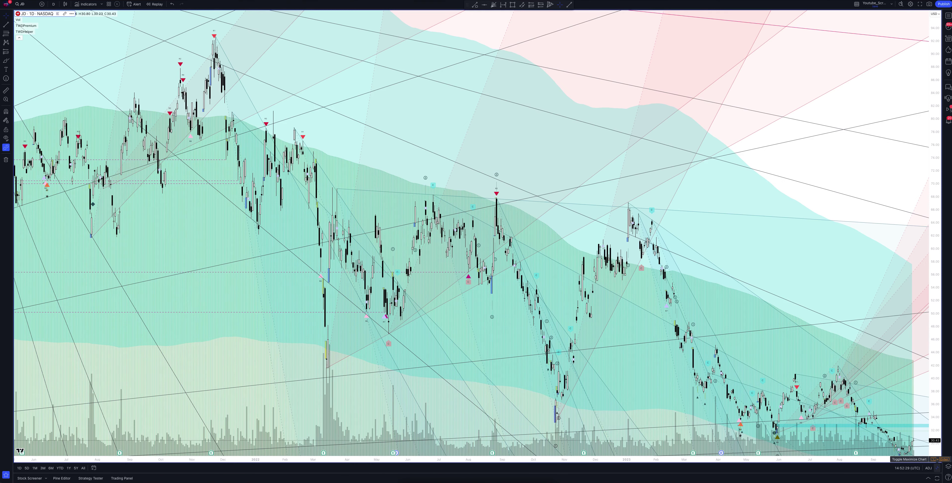
pyautogui.click(937, 459)
pyautogui.click(937, 459)
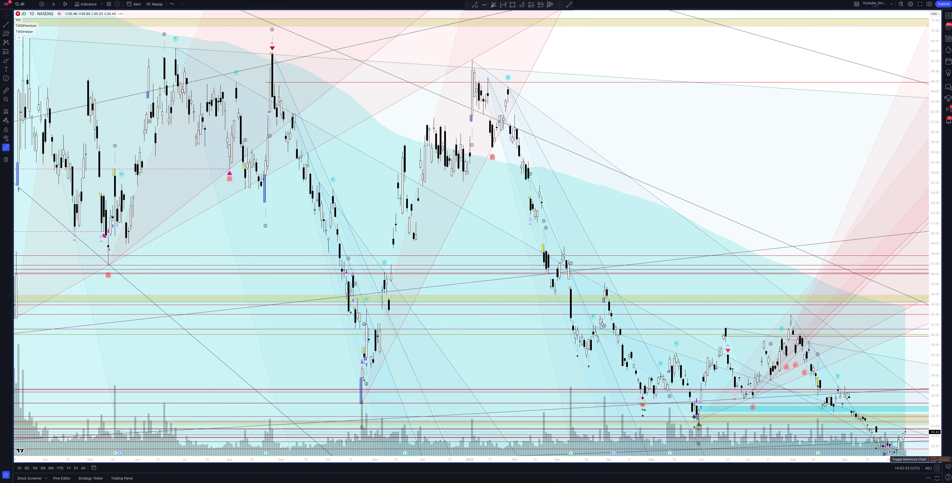
# - Display the TWDPremium strategy backtest results and equity curve below the chart
pyautogui.click(937, 459)
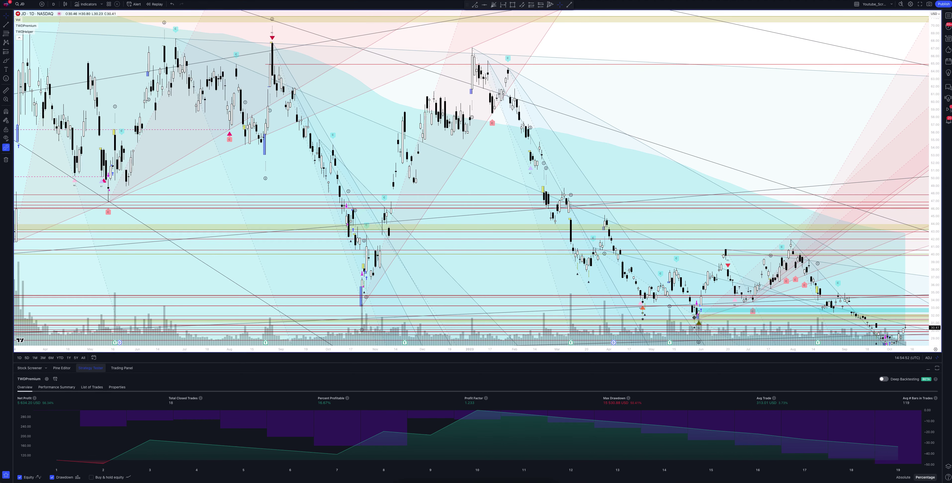
# - Maximize the 4h JD chart briefly, then maximize the hourly JD chart instead
pyautogui.hotkey('alt', 'Return')
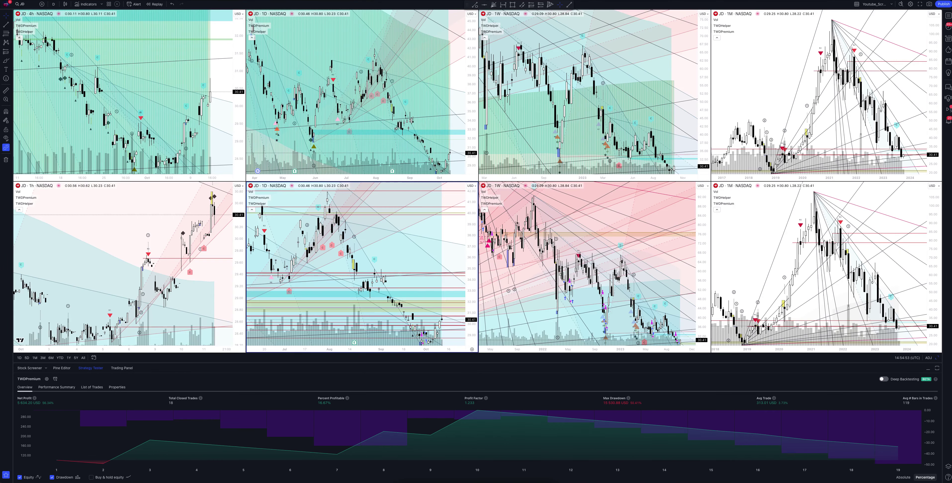
pyautogui.click(123, 91)
pyautogui.hotkey('alt', 'Return')
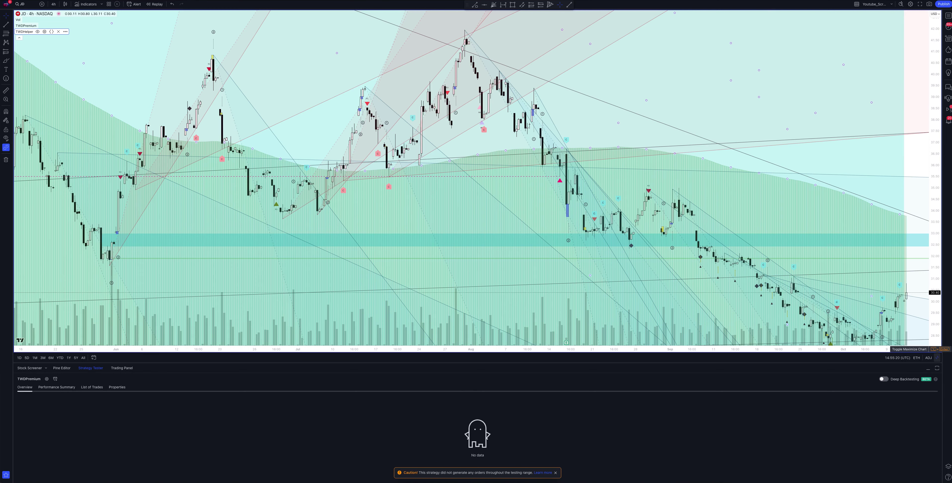
pyautogui.click(938, 349)
pyautogui.click(126, 266)
pyautogui.hotkey('alt', 'Return')
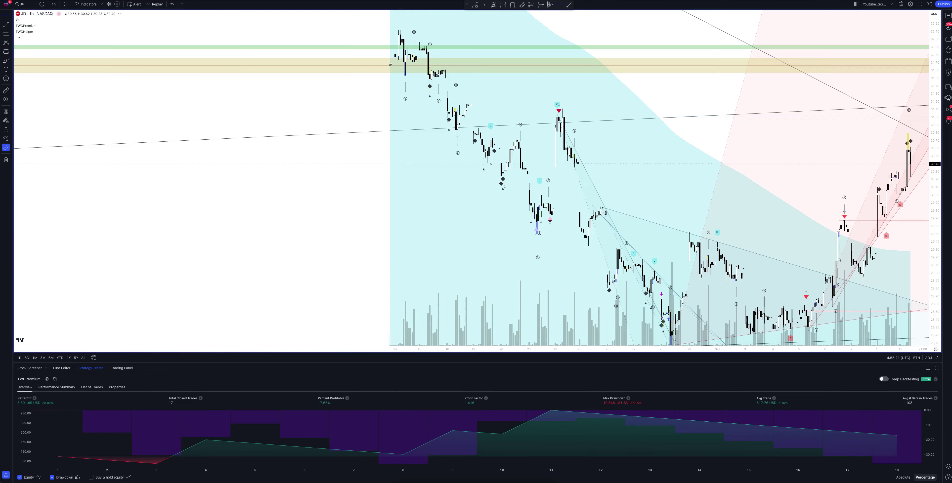
# - Step the JD chart interval through 1 hour, 2 hours, 3 hours and 4 hours
pyautogui.click(54, 4)
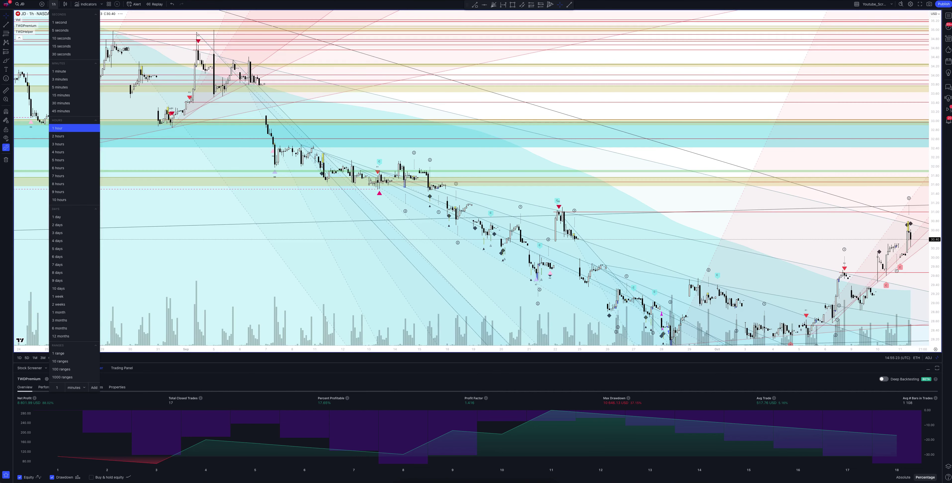
pyautogui.click(57, 128)
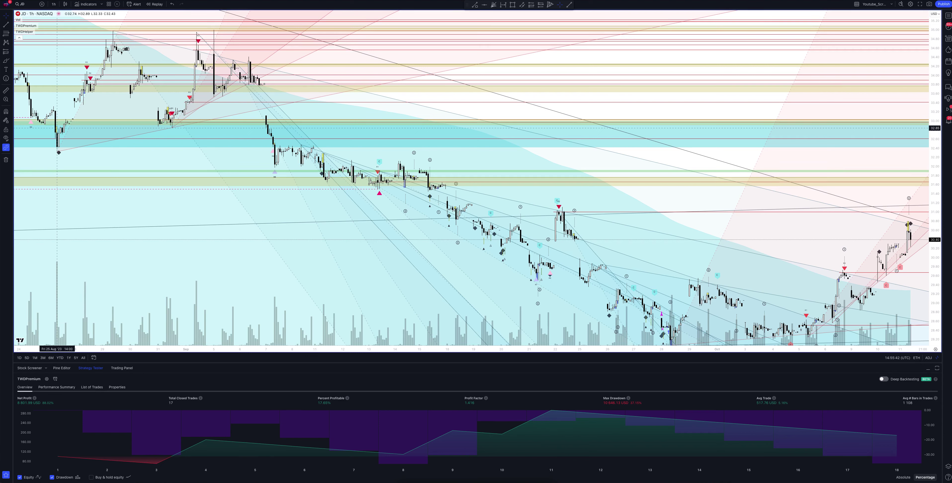
pyautogui.click(54, 4)
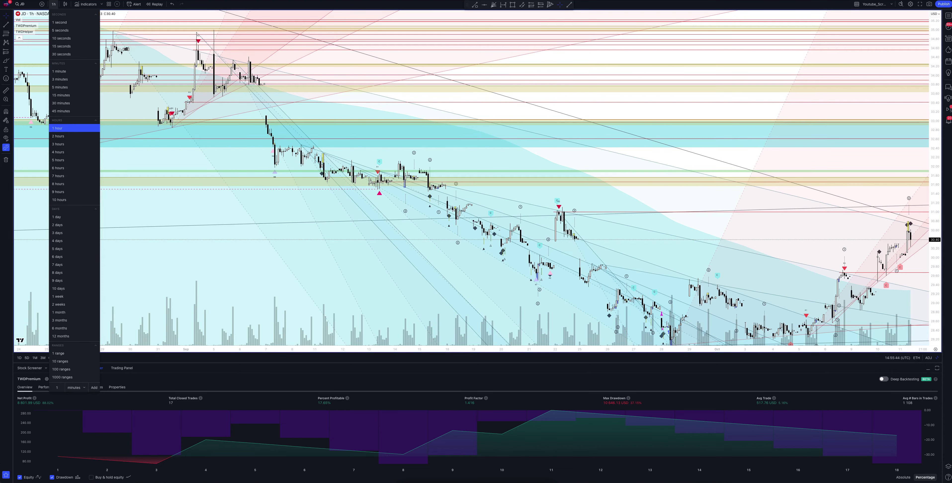
pyautogui.click(57, 136)
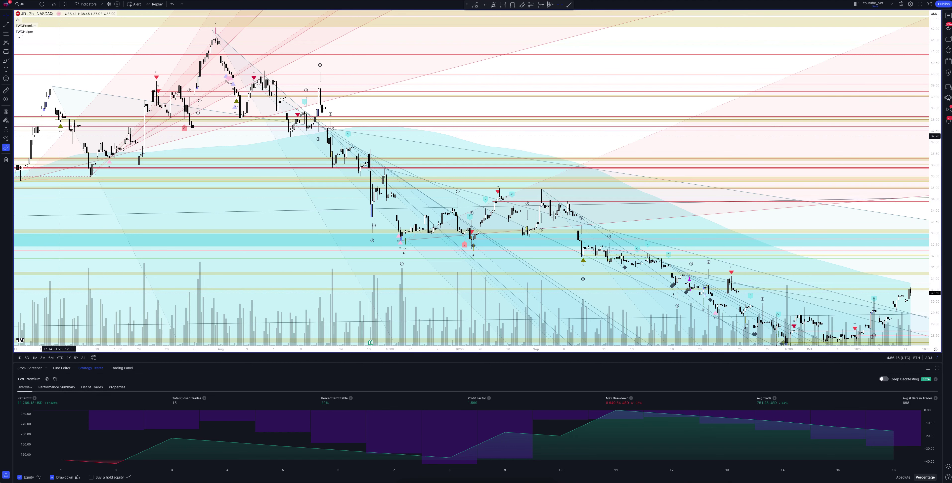
pyautogui.click(53, 4)
pyautogui.click(58, 144)
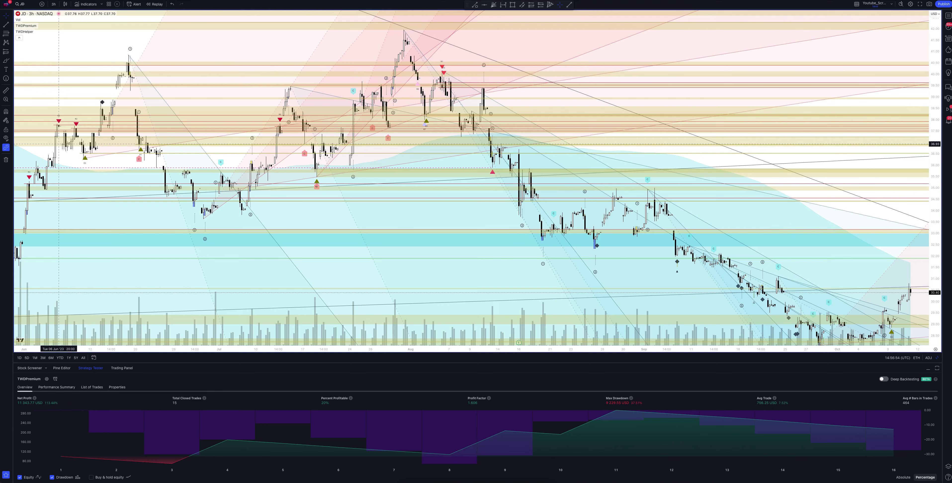
pyautogui.click(54, 4)
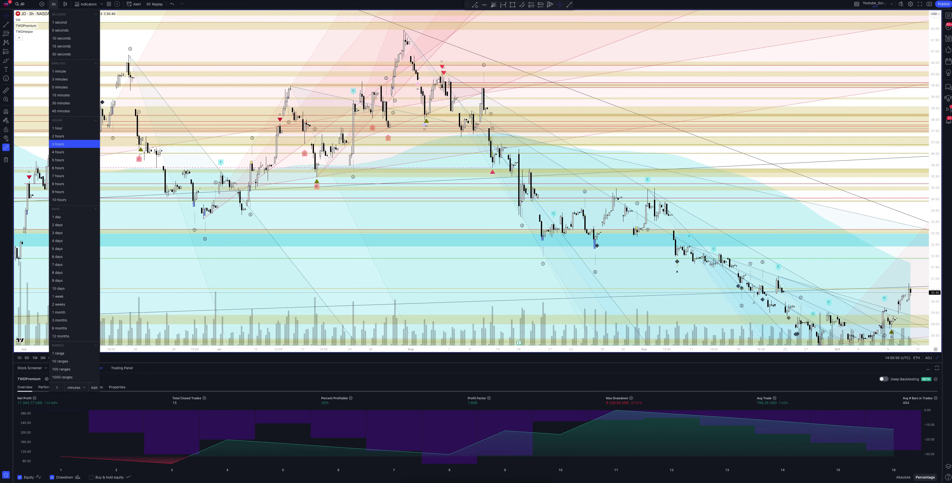
pyautogui.click(58, 152)
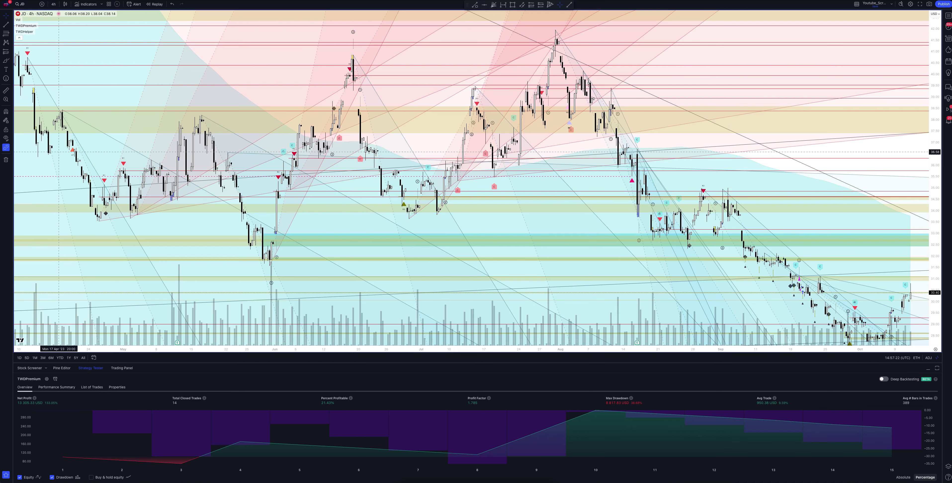
# - Change the JD chart interval to 5 hours, then to 6 hours
pyautogui.click(54, 4)
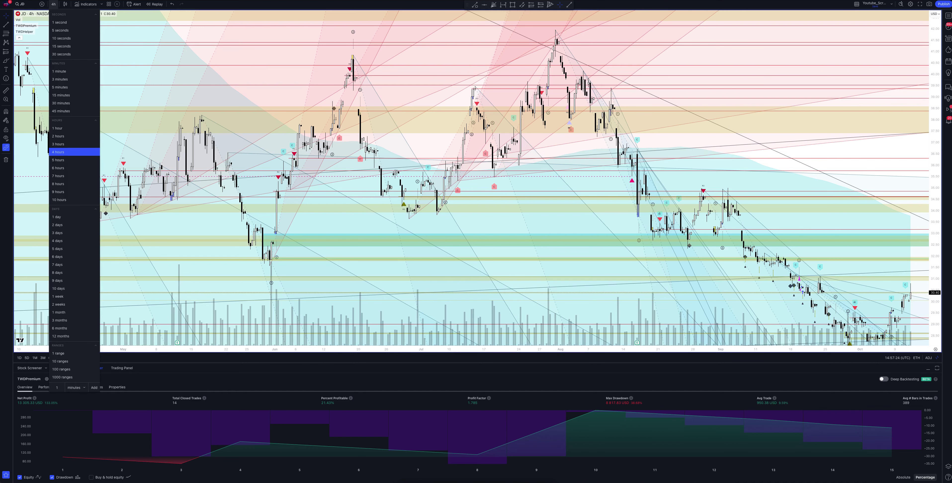
pyautogui.click(58, 160)
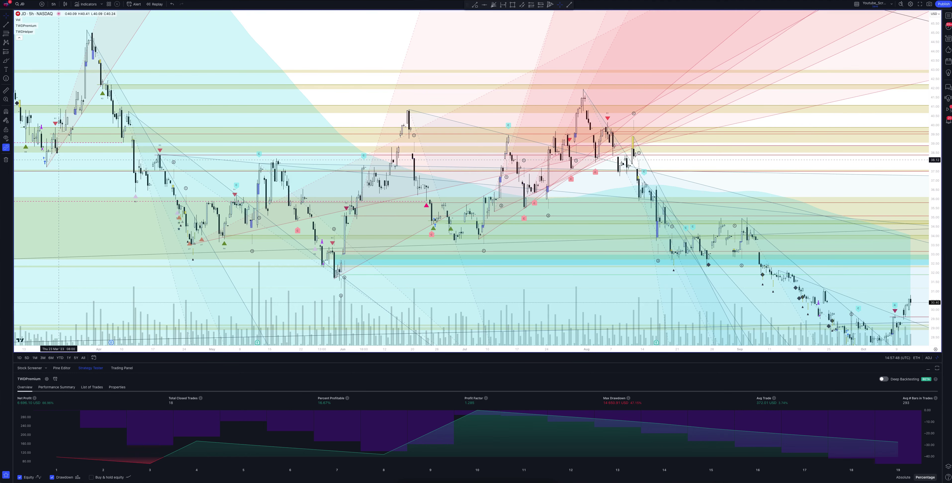
pyautogui.click(53, 4)
pyautogui.click(58, 168)
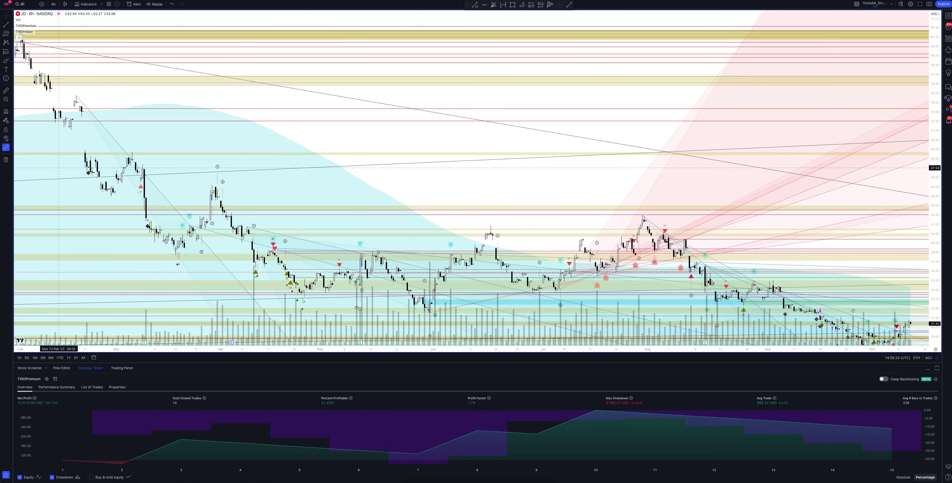
# - Change the JD chart interval to 7 hours, then to 8 hours
pyautogui.click(53, 4)
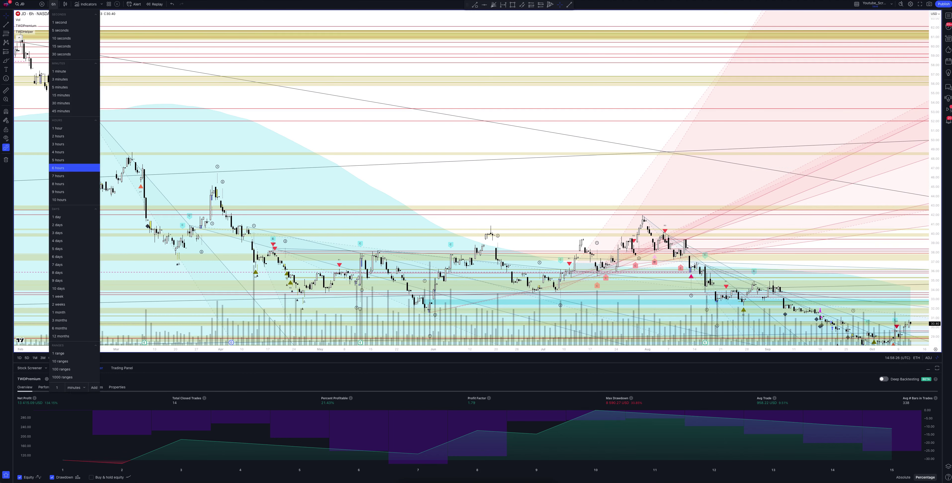
pyautogui.click(58, 176)
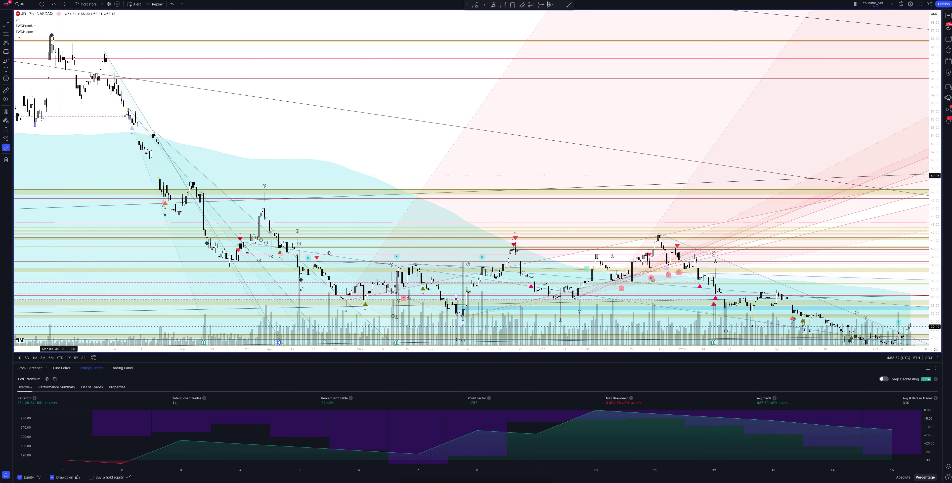
pyautogui.click(53, 4)
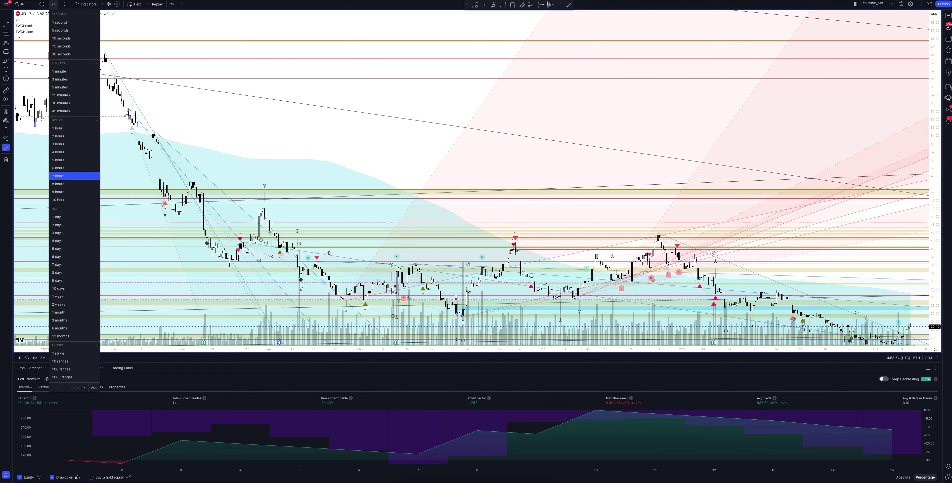
pyautogui.click(58, 184)
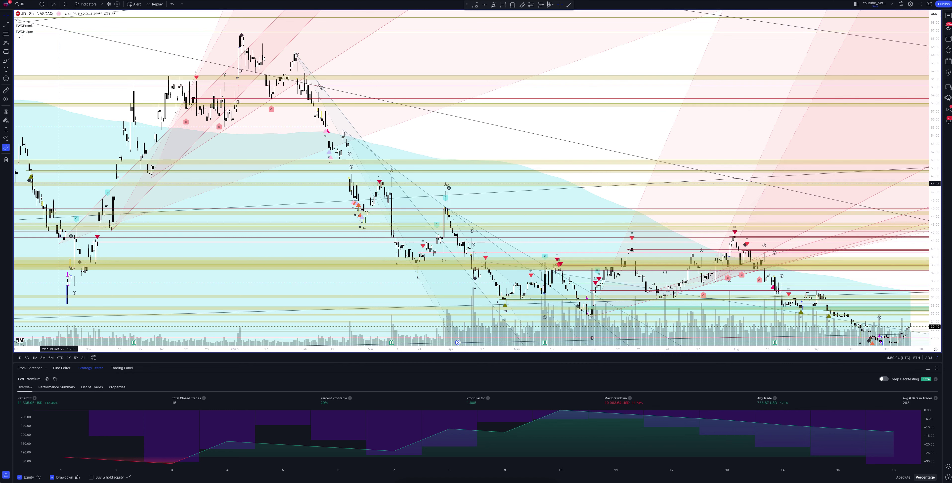
# - Set the JD chart to 1-hour bars and restore the eight-chart grid
pyautogui.click(53, 4)
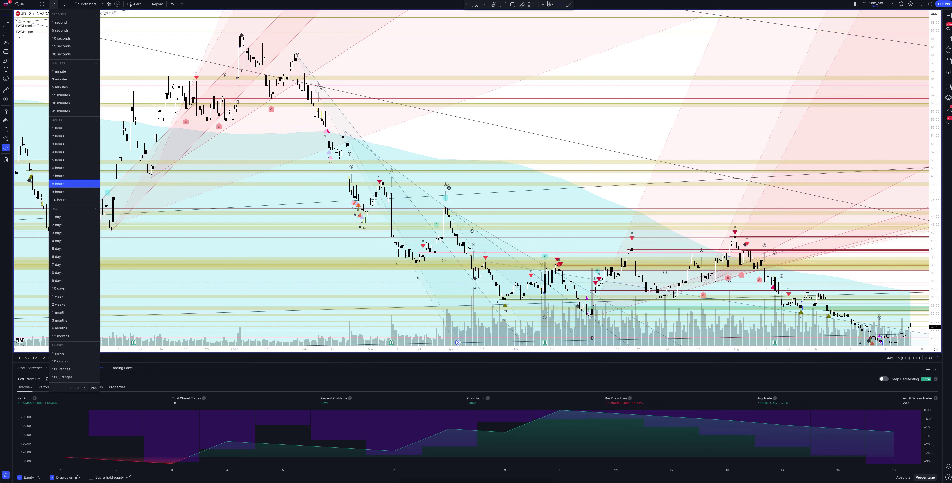
pyautogui.click(57, 128)
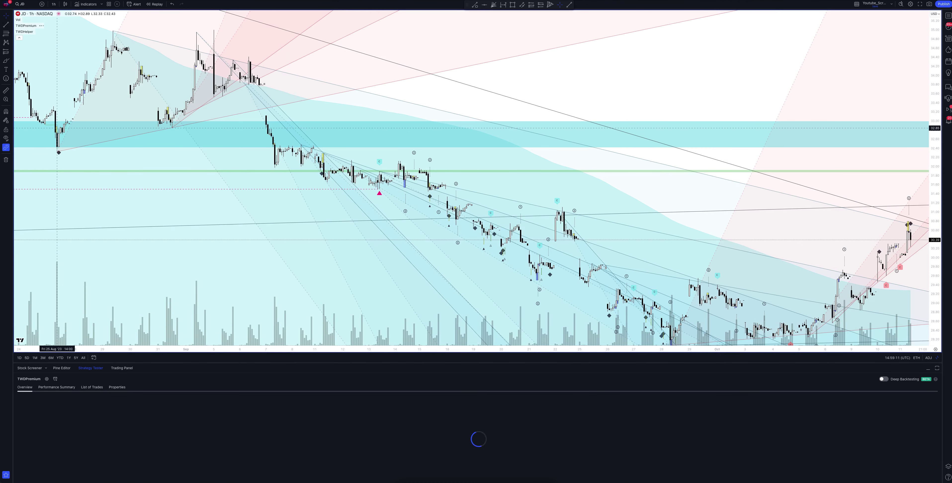
pyautogui.click(937, 358)
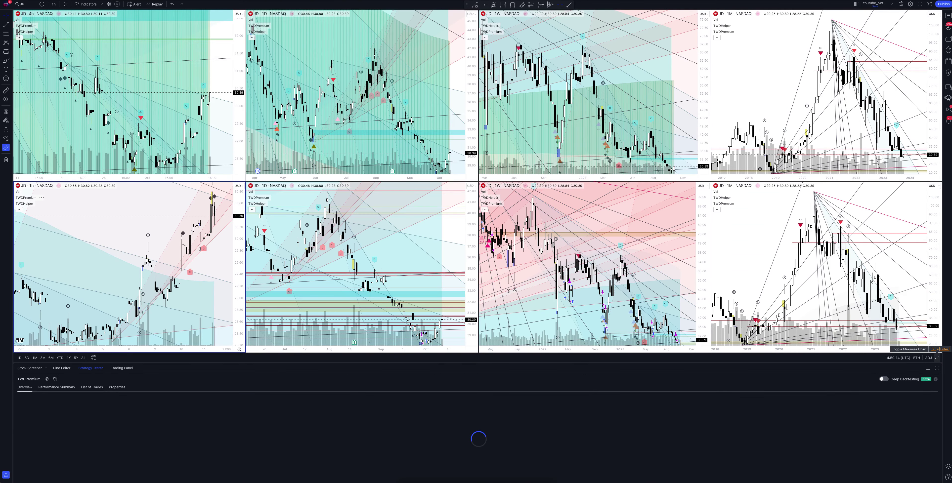